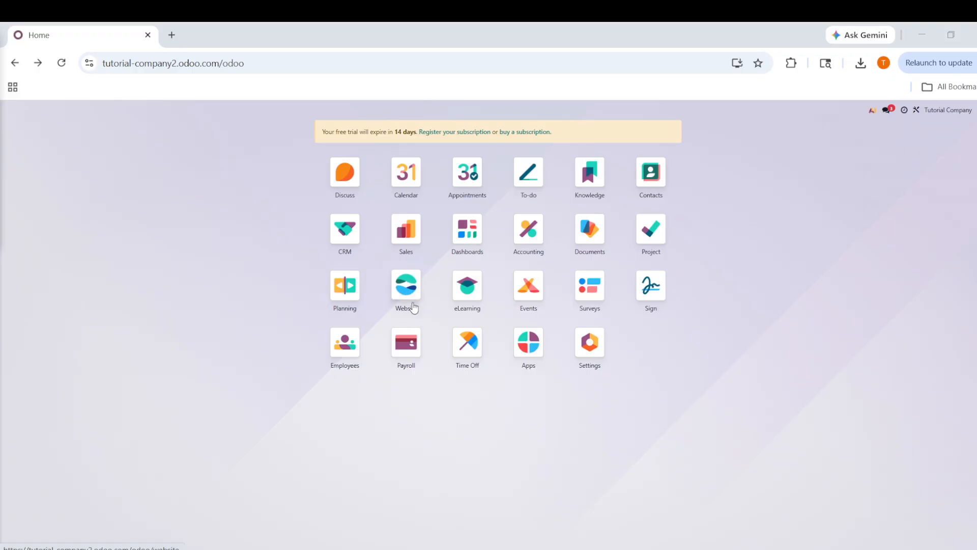
Create a website page titled Services from the Services template with Core Features, Foundation Package and FAQ sections, keeping it added to the menu
click(408, 282)
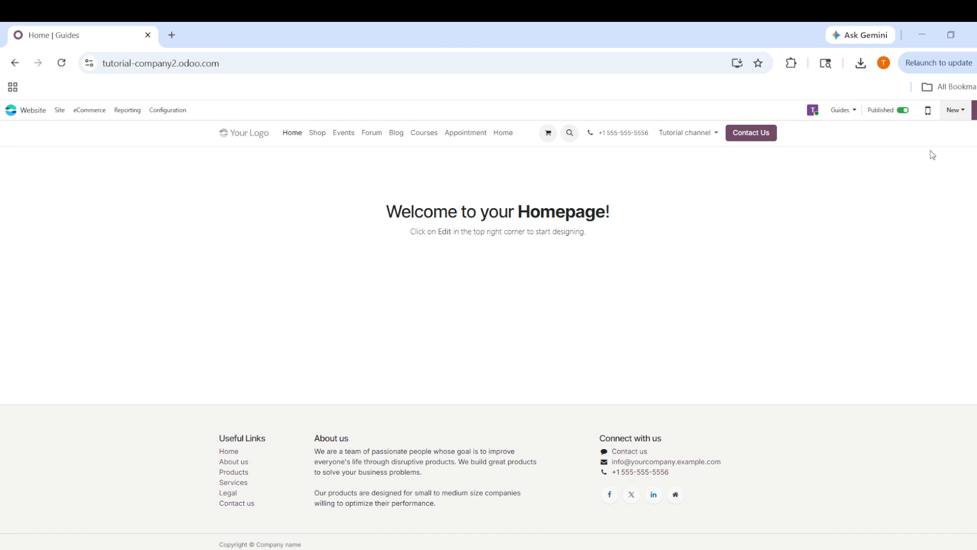
click(964, 118)
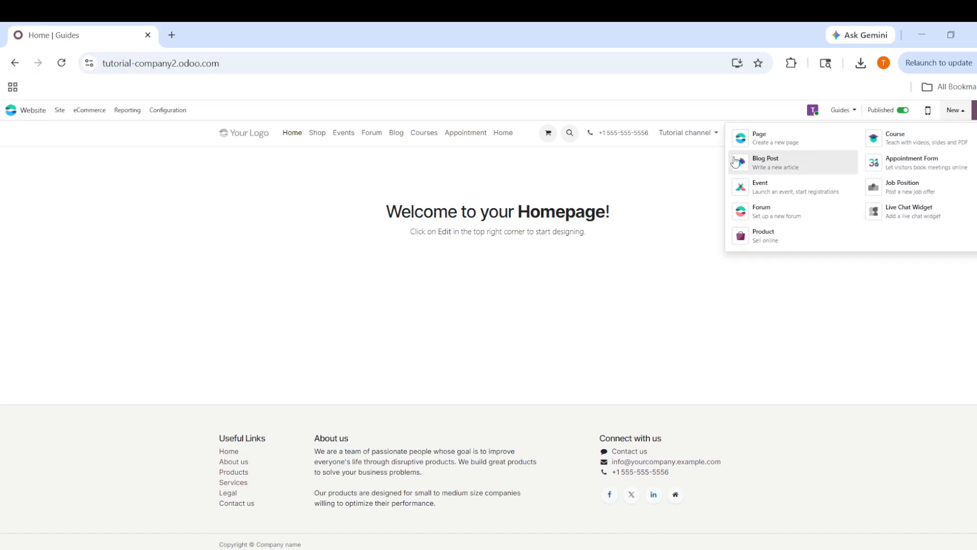
click(747, 148)
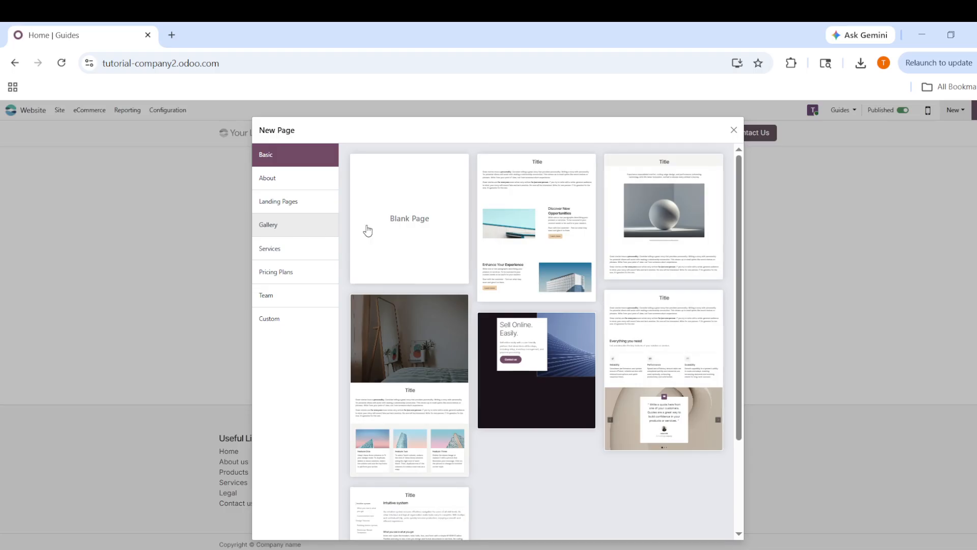
click(290, 252)
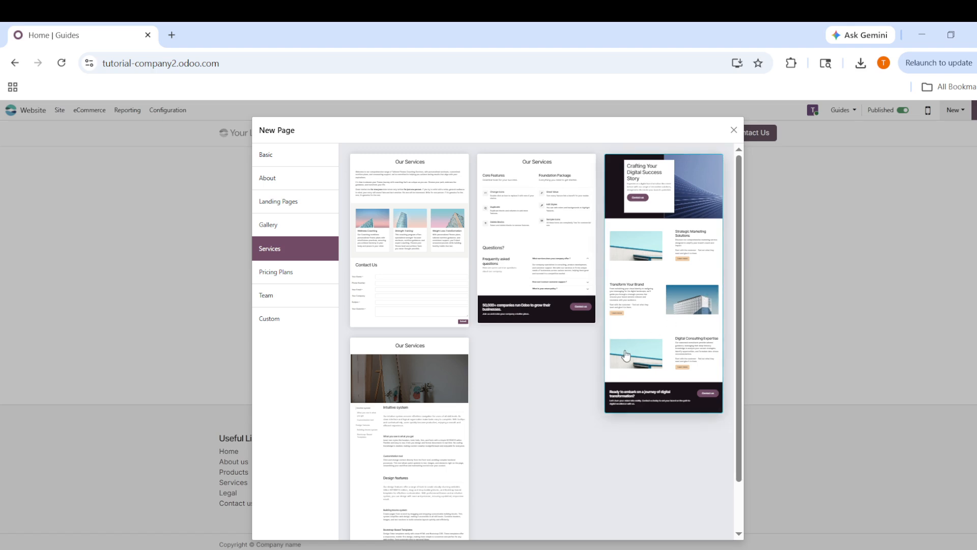
click(584, 279)
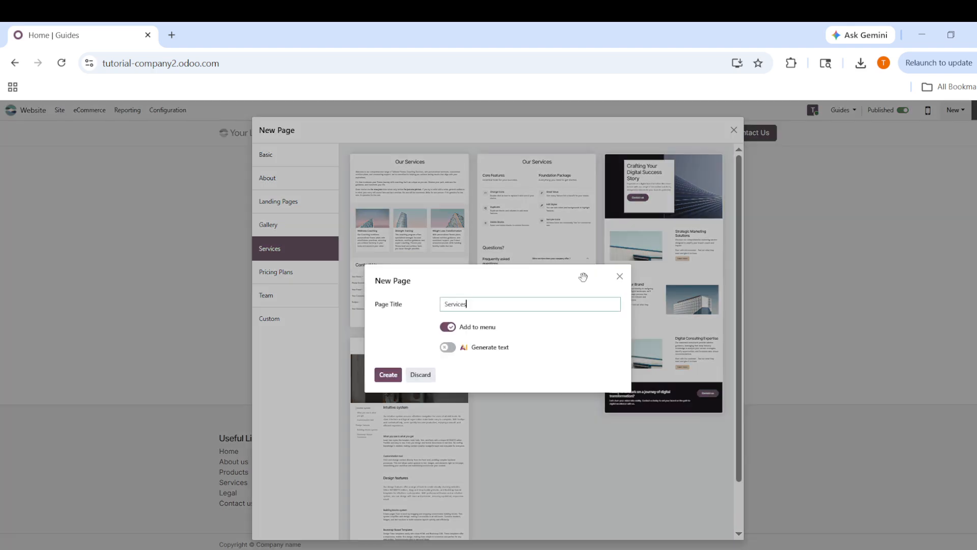
click(385, 379)
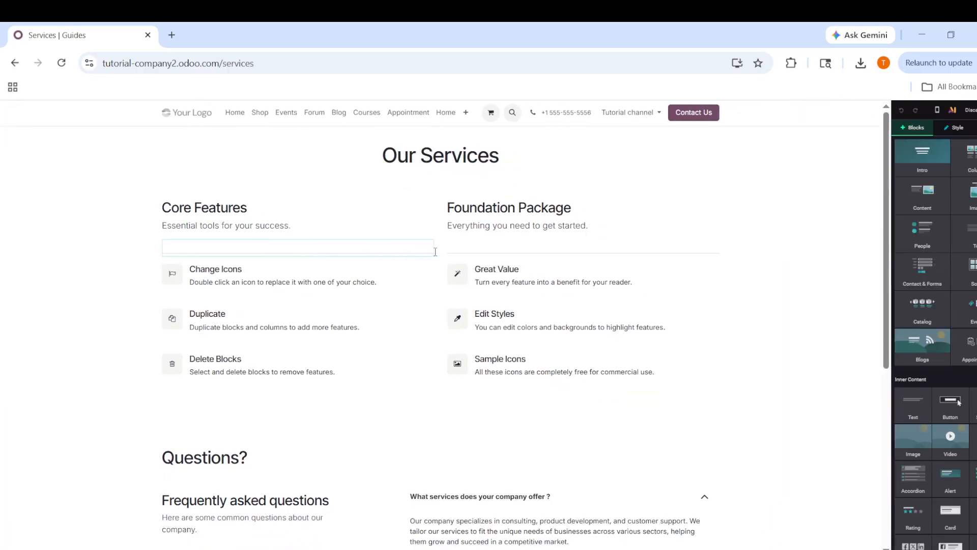
Review the new Services page's sections and browse the available building blocks and inner content elements
scroll(427, 258, down, 1)
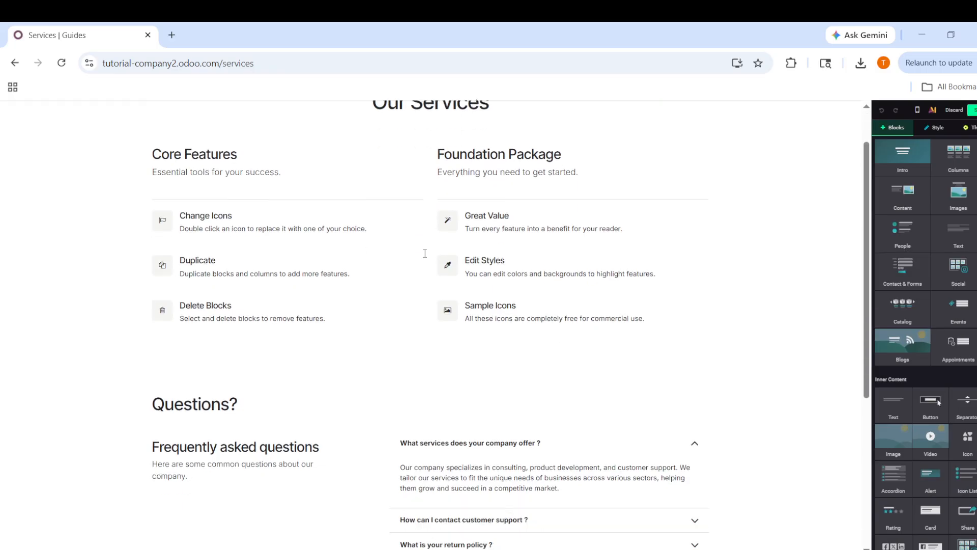
scroll(427, 258, down, 3)
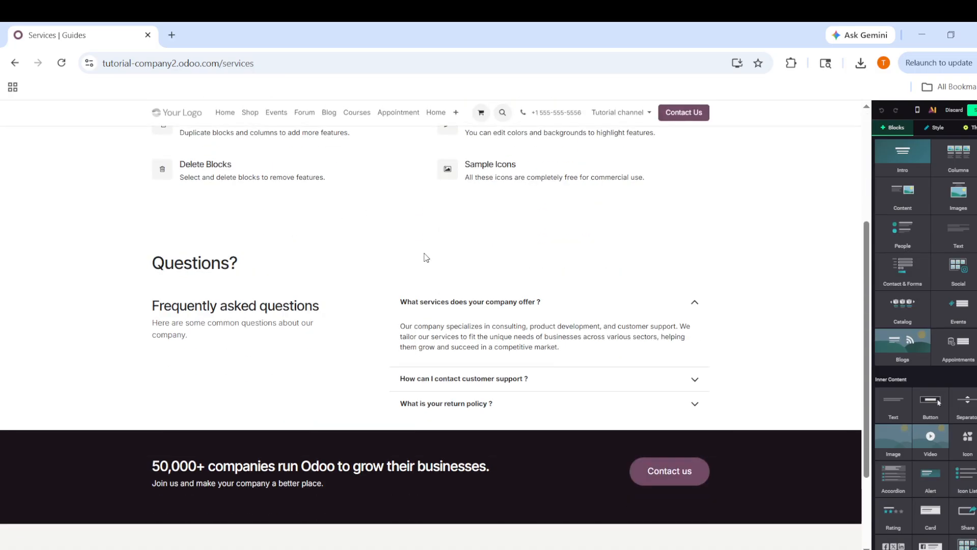
scroll(433, 270, down, 2)
scroll(448, 295, up, 4)
scroll(458, 313, up, 2)
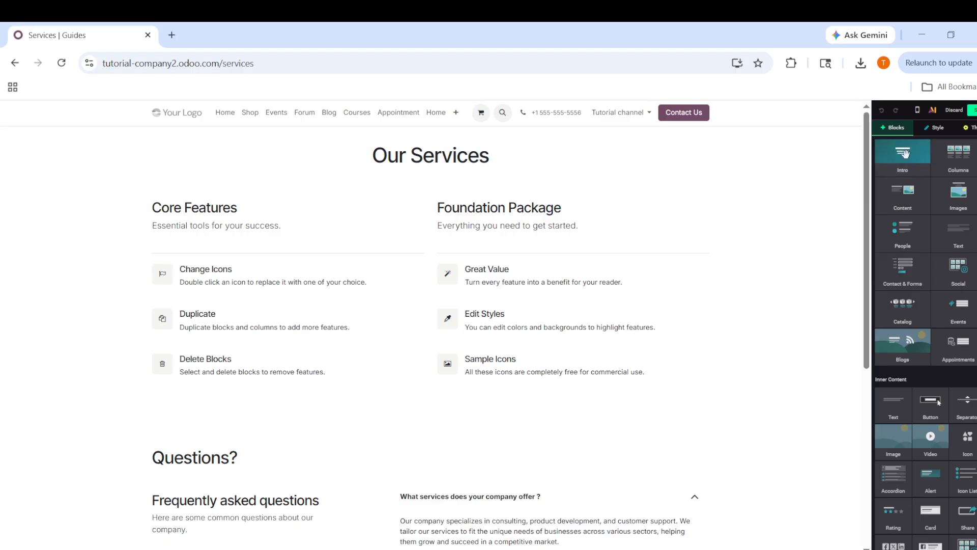
scroll(903, 207, down, 1)
scroll(904, 209, down, 1)
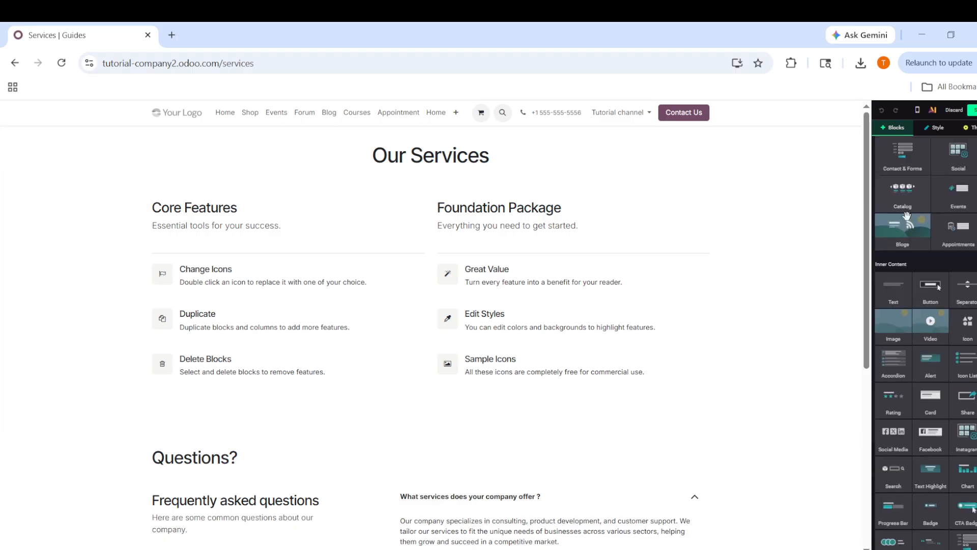
scroll(908, 216, down, 1)
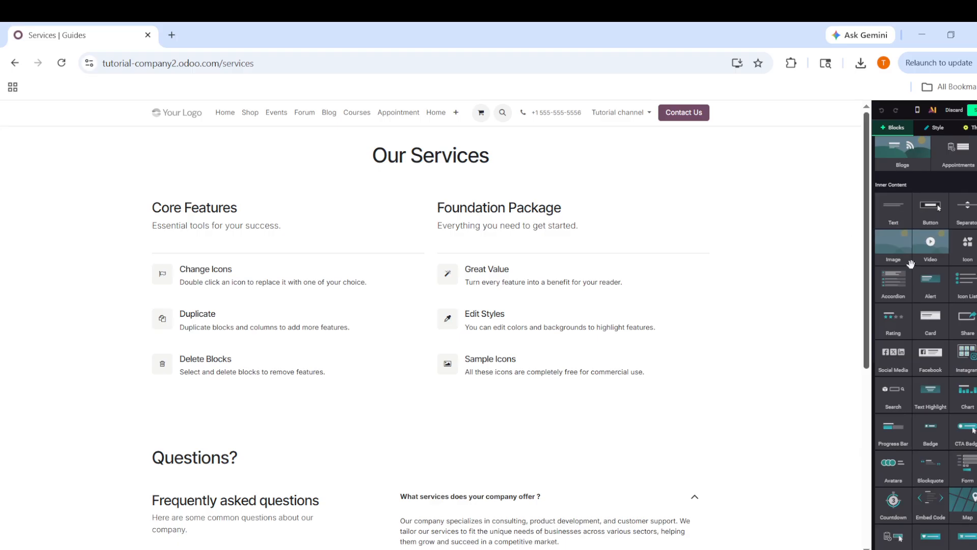
scroll(903, 199, down, 1)
scroll(905, 199, up, 2)
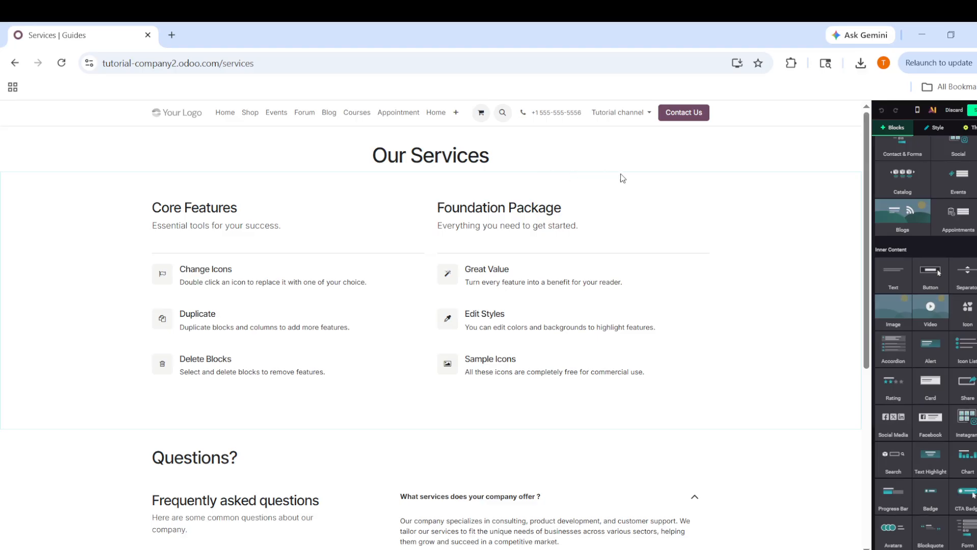
scroll(896, 258, down, 1)
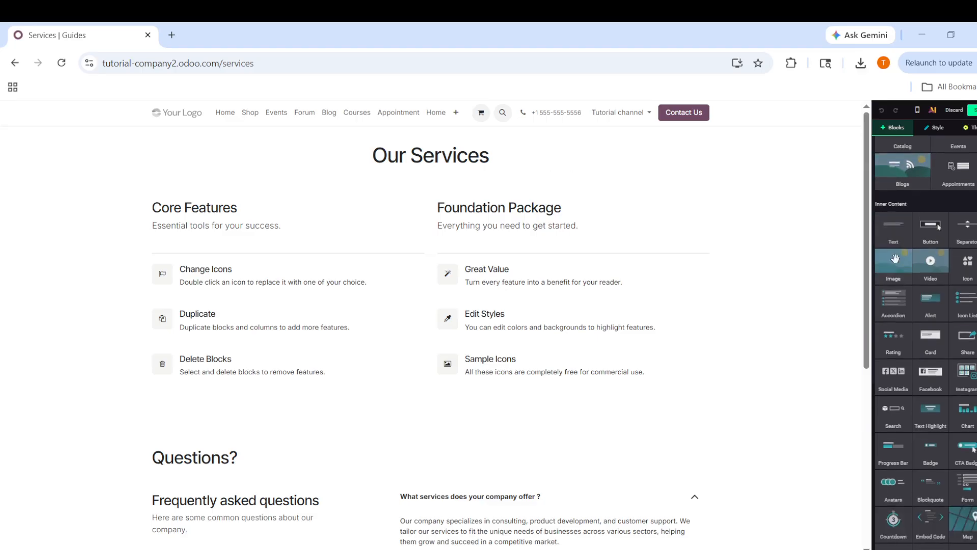
scroll(904, 270, up, 2)
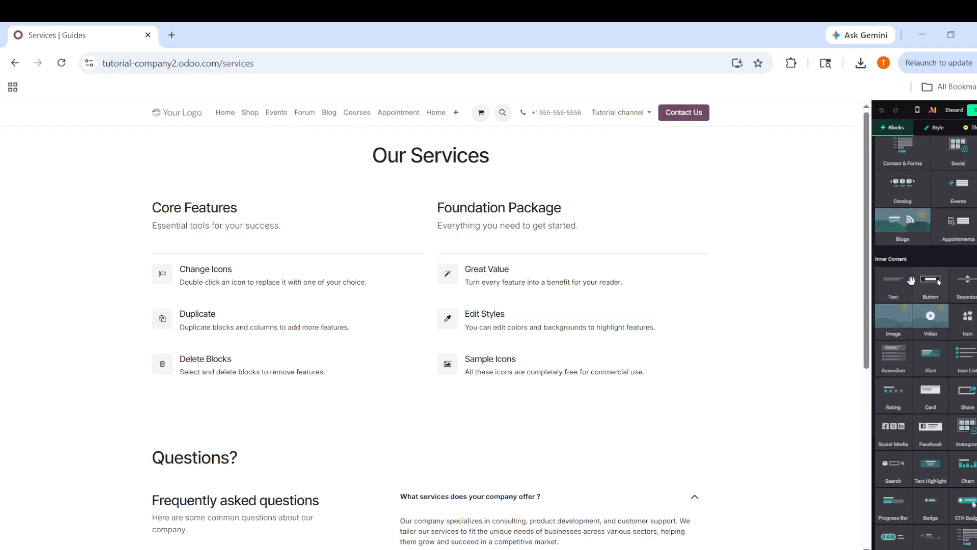
scroll(911, 281, up, 2)
scroll(916, 285, up, 1)
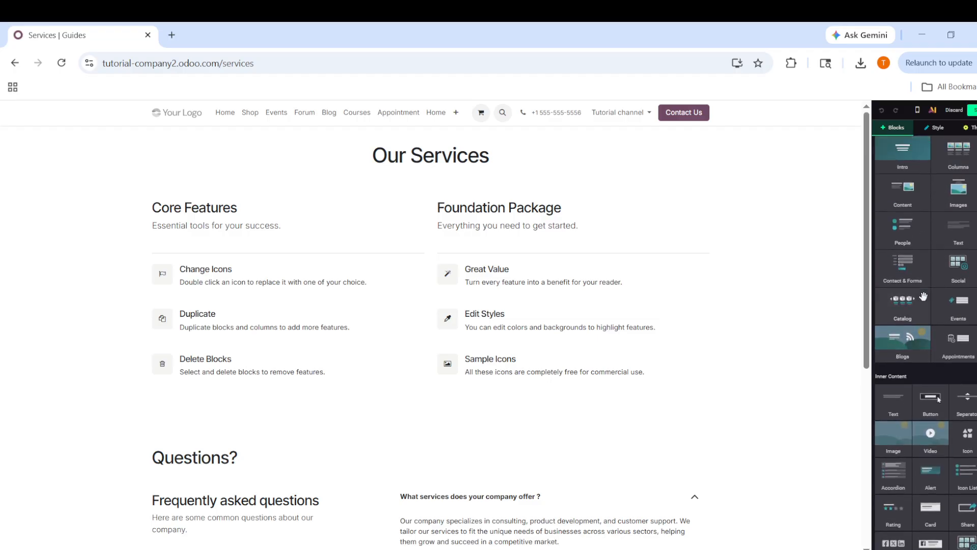
Insert a Button element above the "Questions?" heading and label it Profile
scroll(924, 298, down, 2)
scroll(926, 301, down, 1)
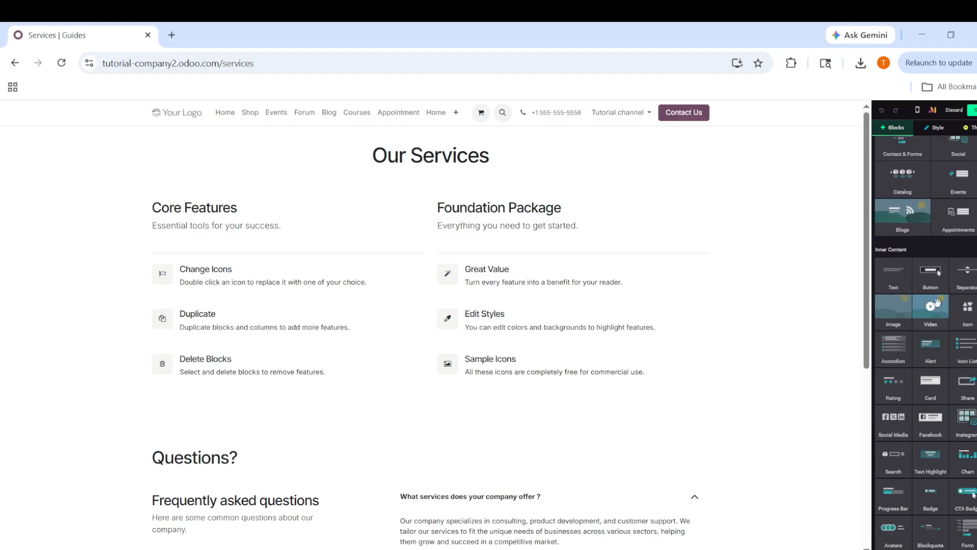
drag(930, 275, 409, 445)
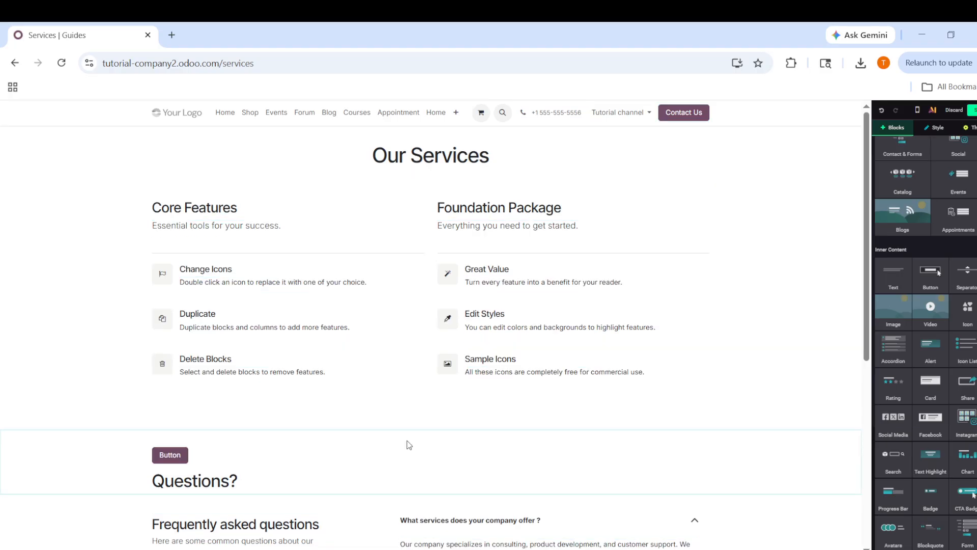
scroll(294, 444, down, 3)
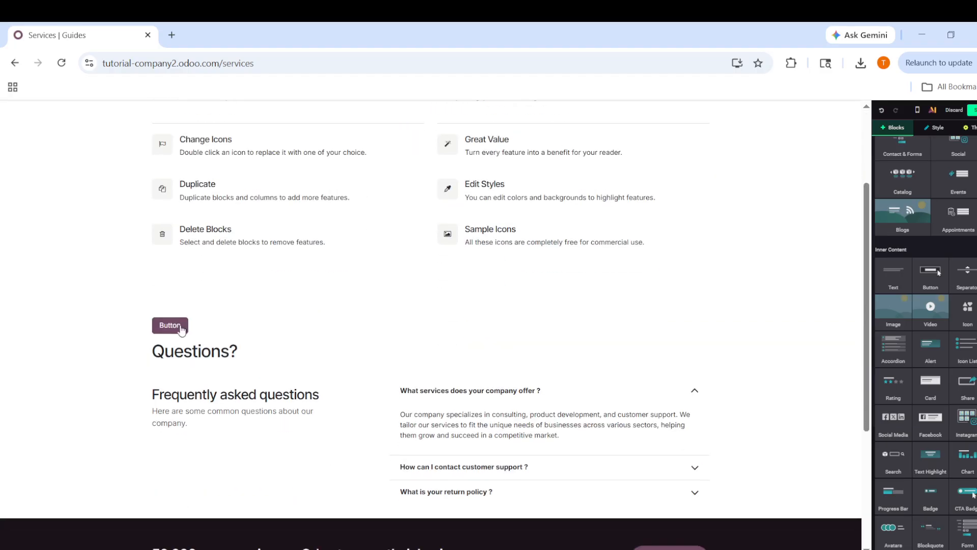
click(168, 333)
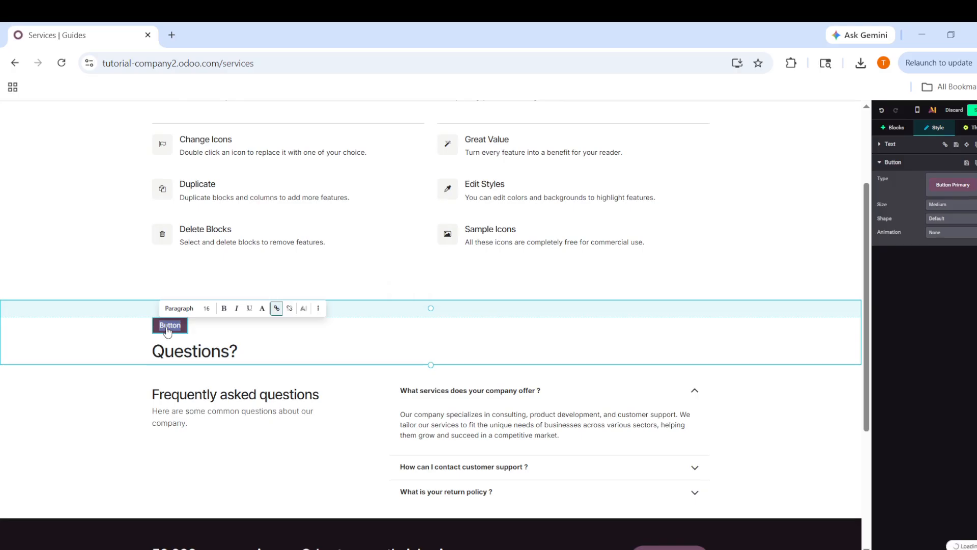
key(BackSpace)
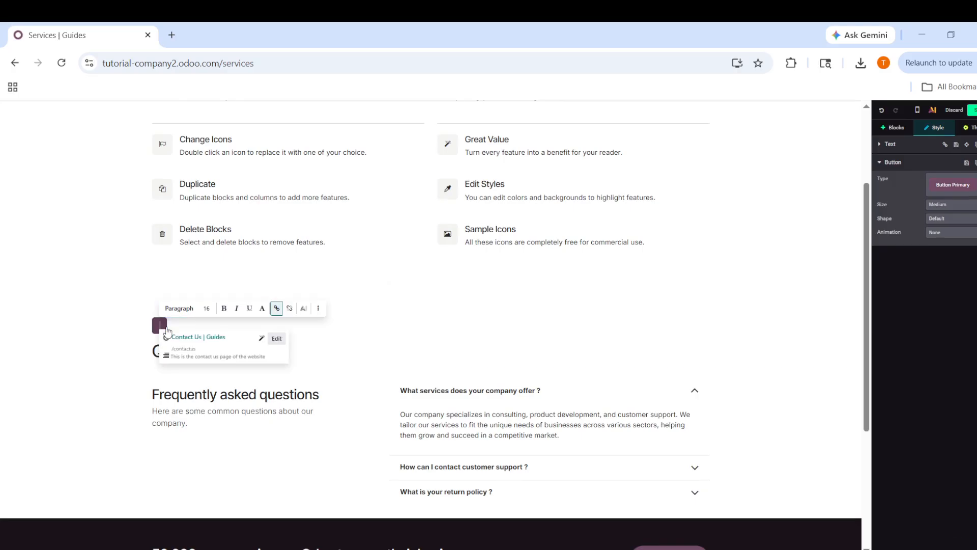
text(Profile)
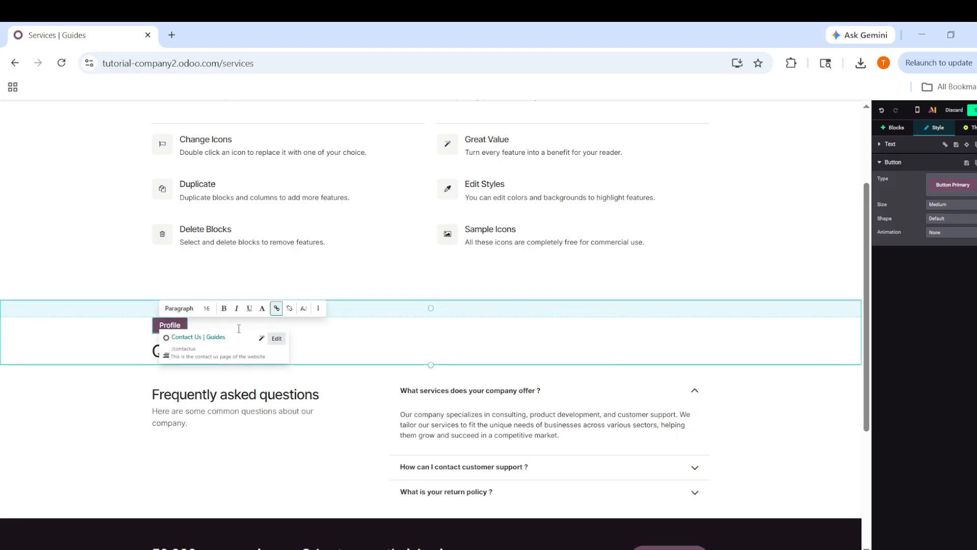
Choose font size 16 for the Profile button's text and apply the Header 3 text style
click(202, 311)
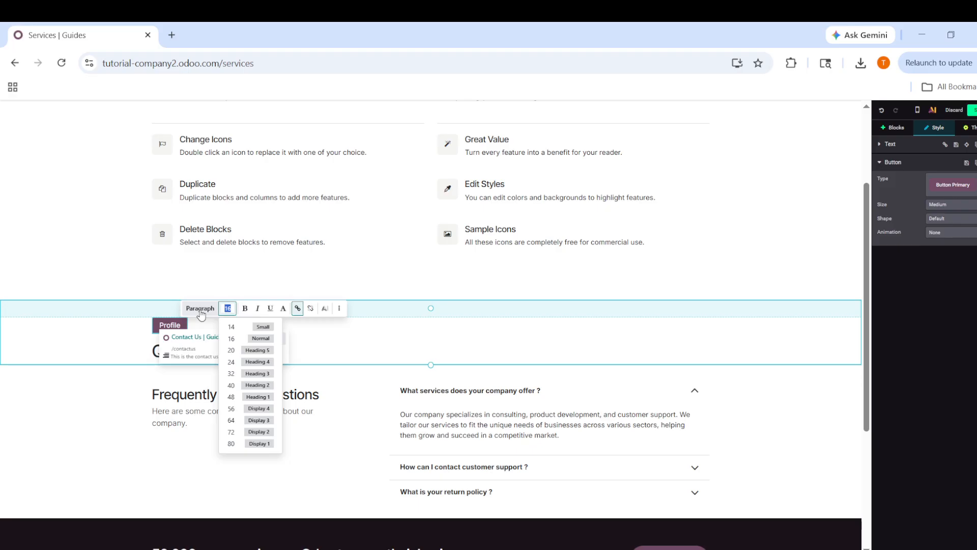
click(235, 339)
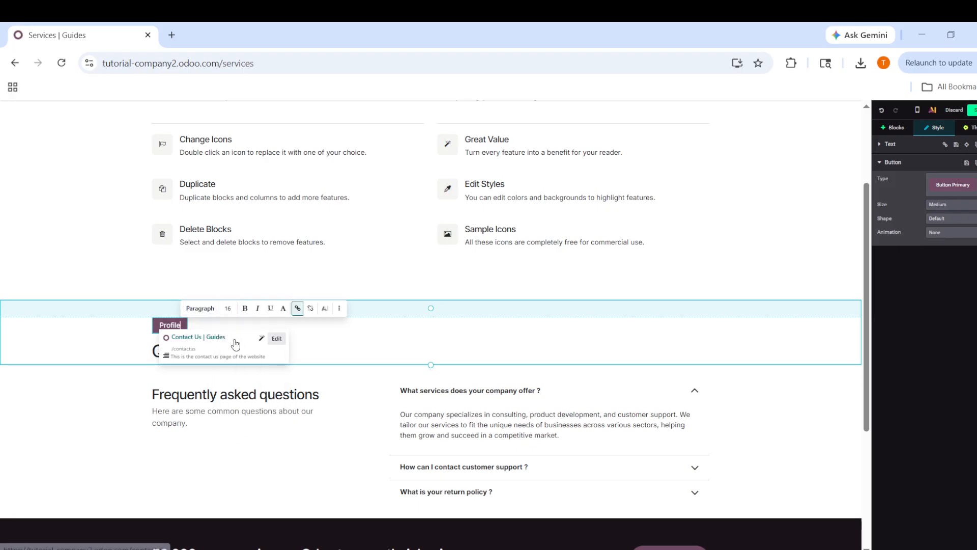
click(196, 310)
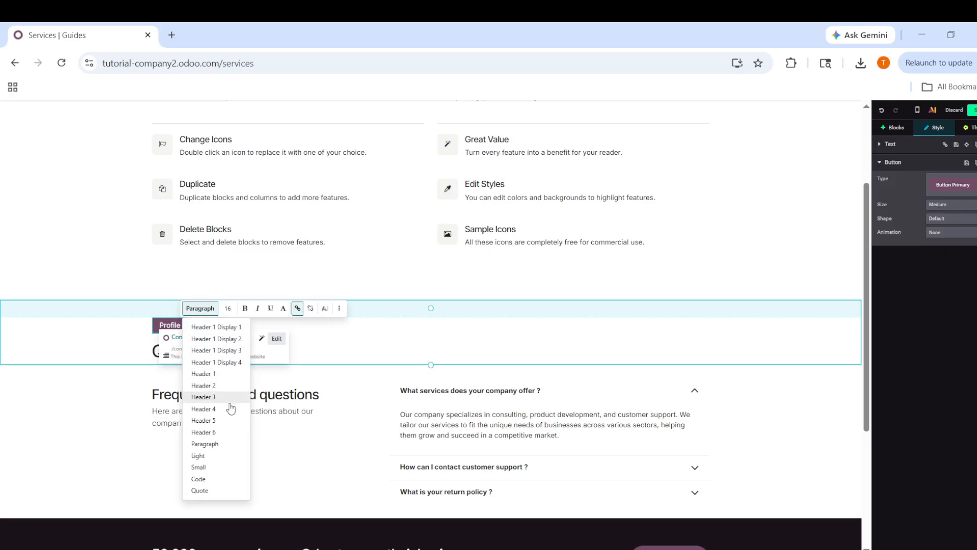
click(214, 396)
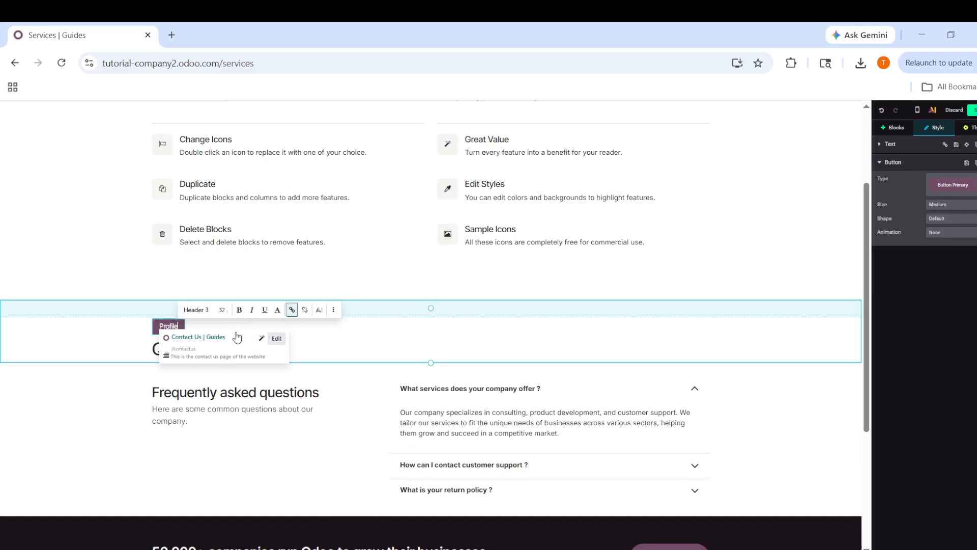
Try font size 56 on the Profile button's text and undo that change
click(221, 310)
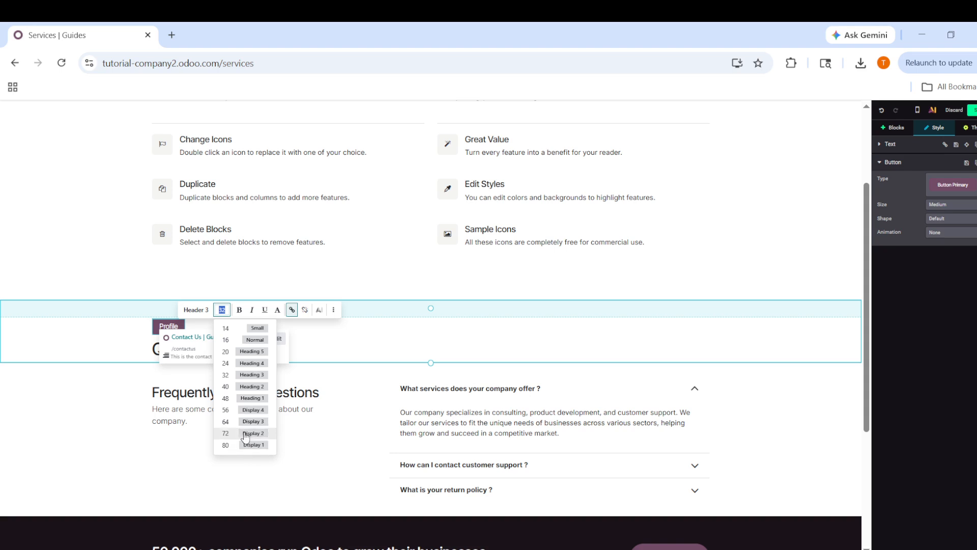
click(248, 414)
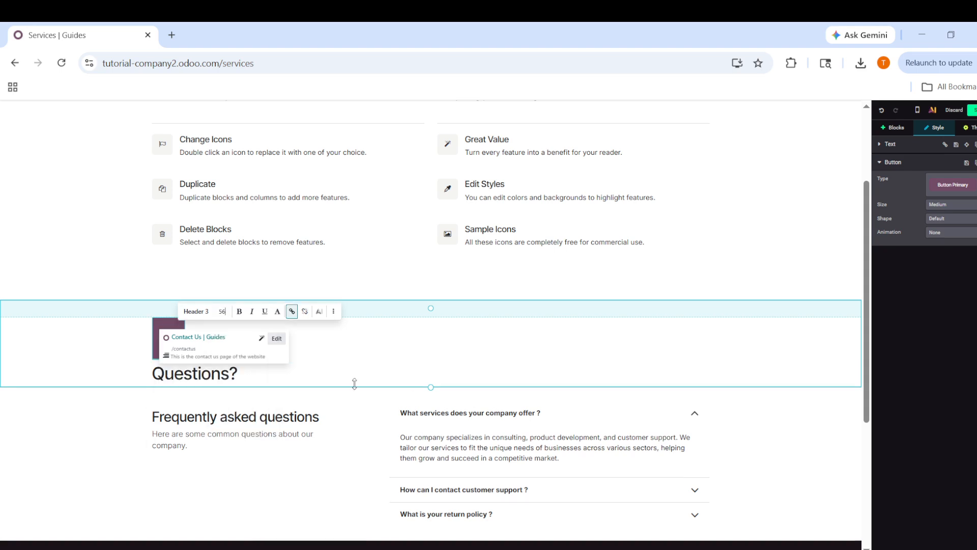
key(ctrl+z)
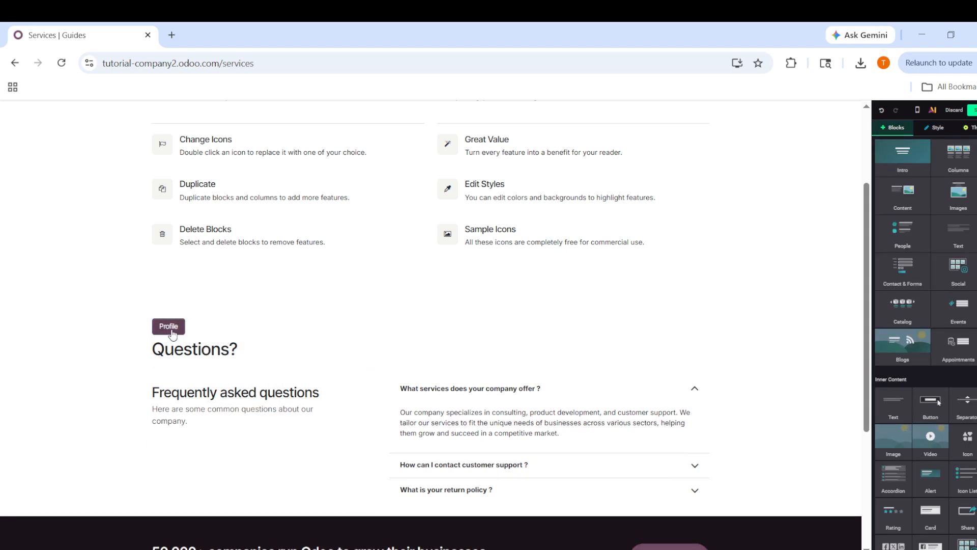
click(173, 327)
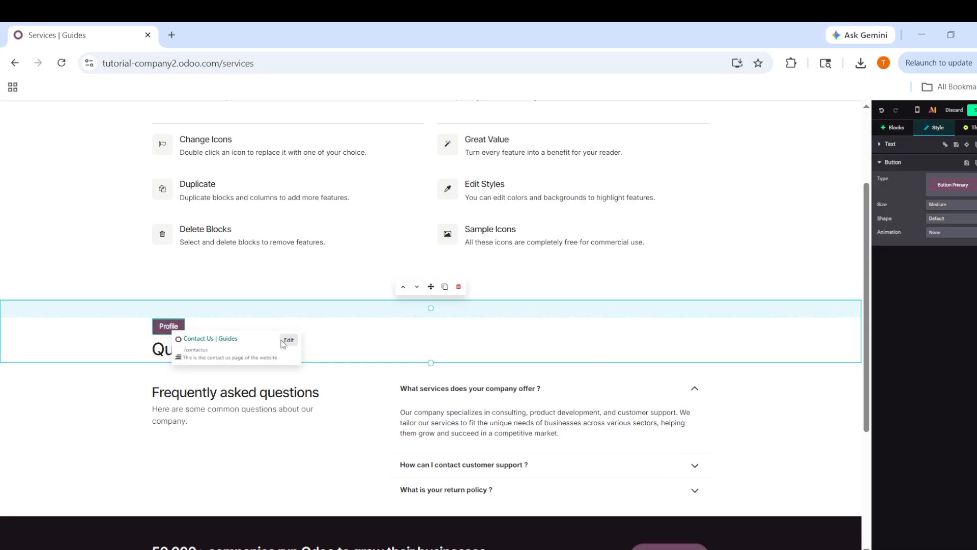
click(309, 338)
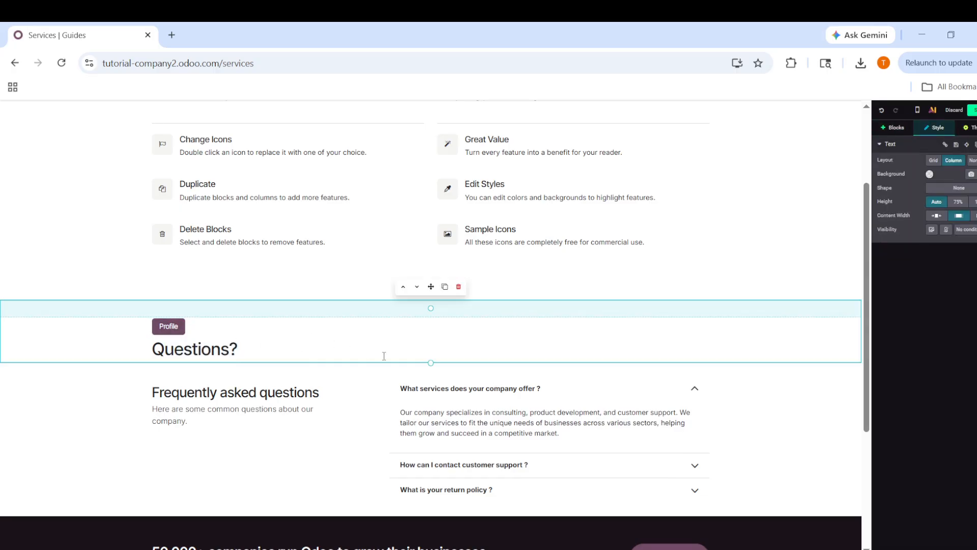
Check the rest of the edited Services page and save its changes
scroll(458, 377, down, 3)
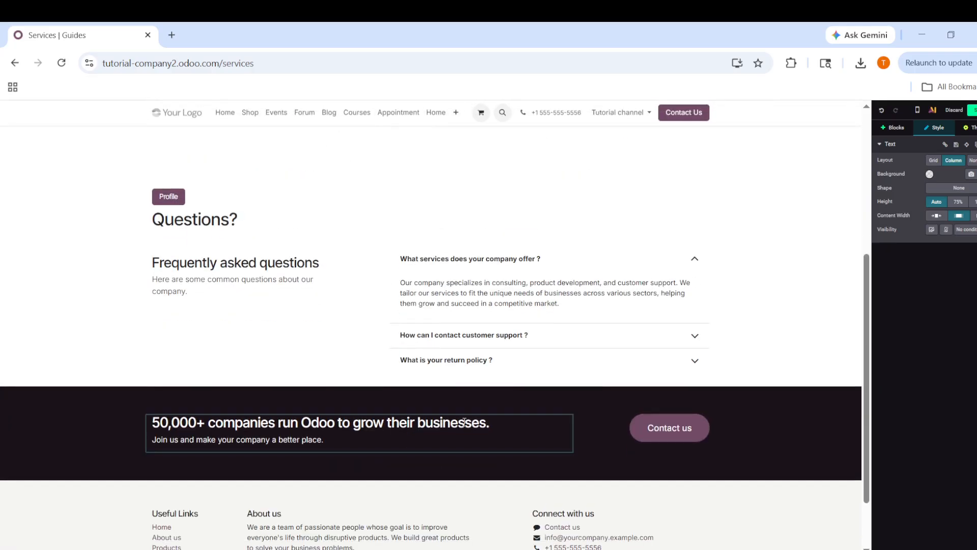
scroll(341, 328, up, 4)
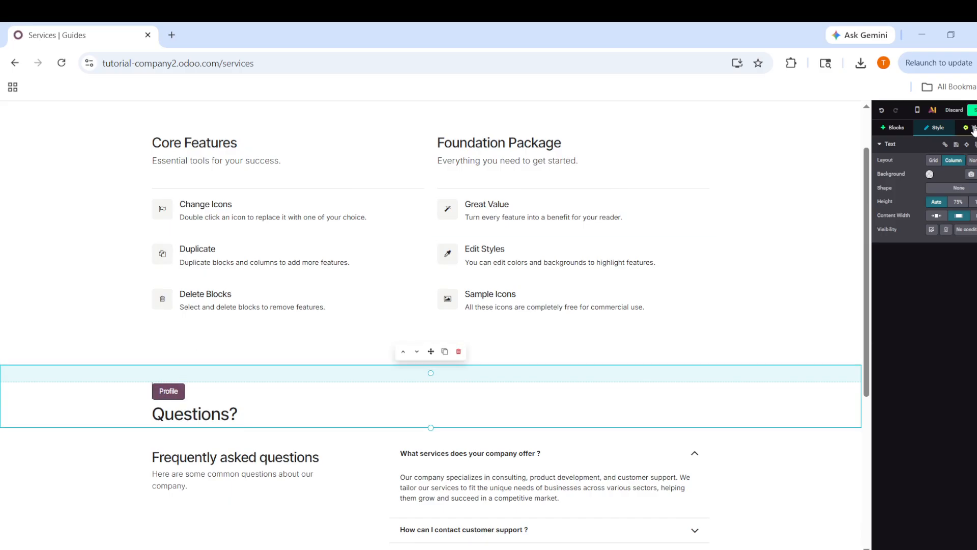
click(972, 110)
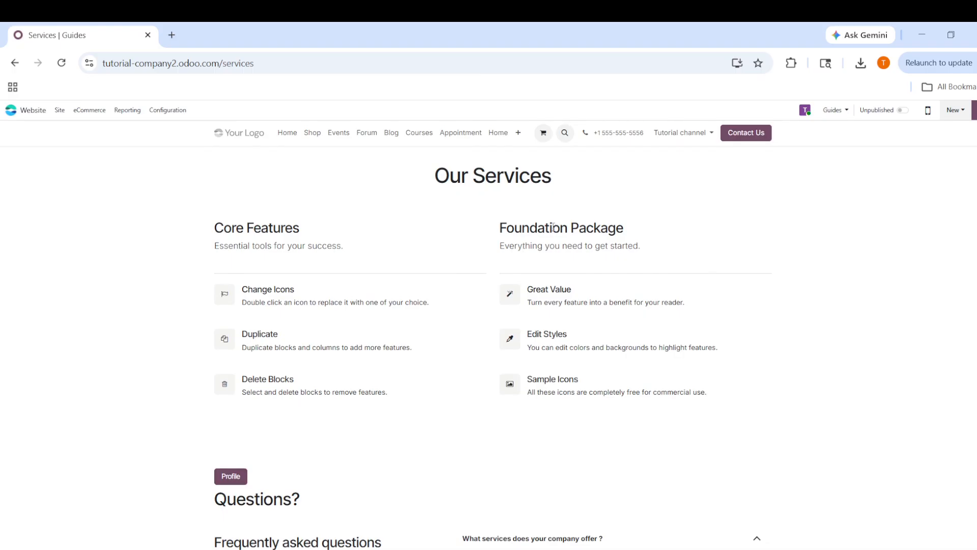
Look over the saved Services page and publish it on the website
scroll(482, 234, down, 6)
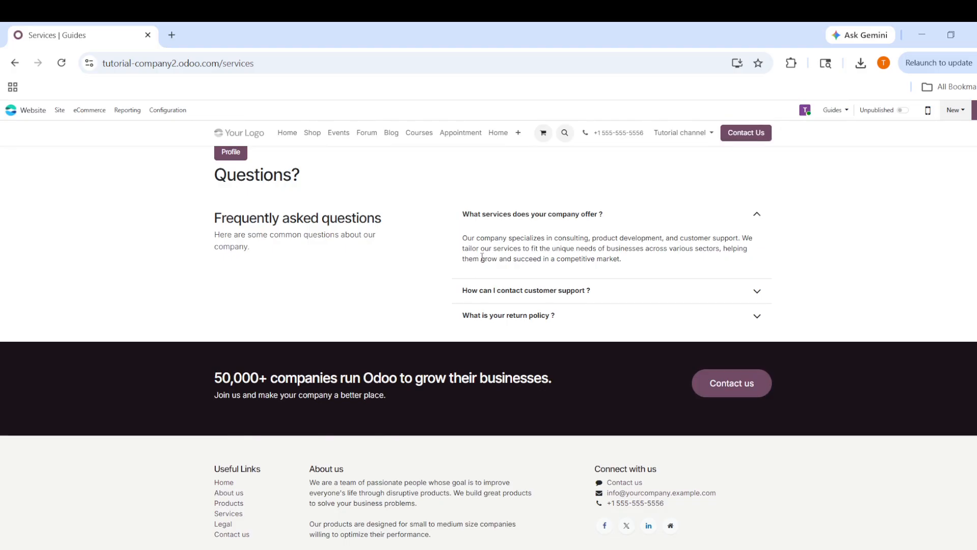
scroll(482, 257, up, 6)
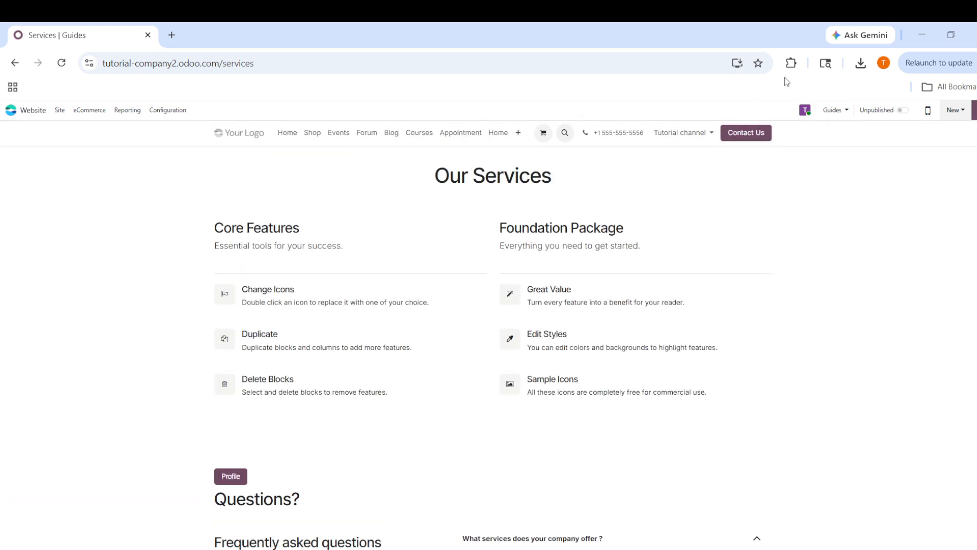
click(895, 110)
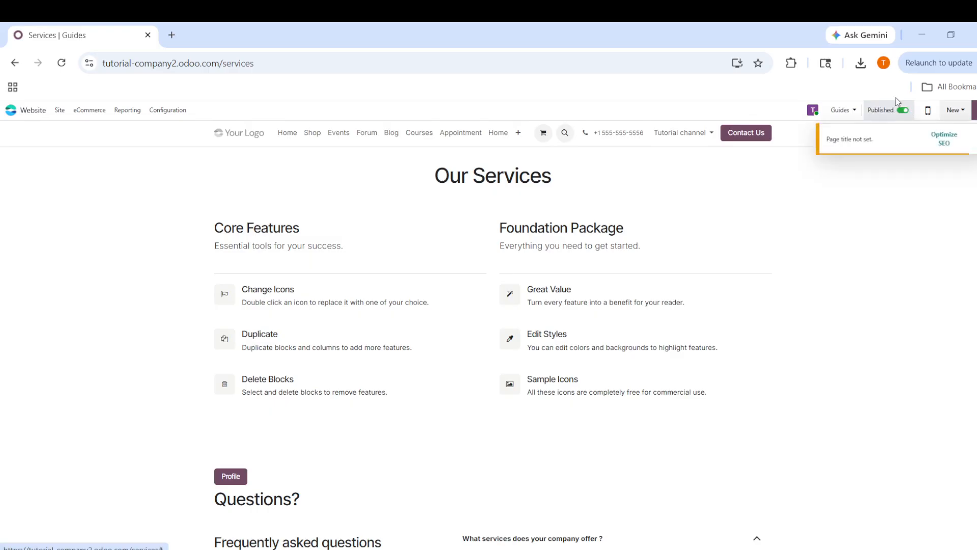